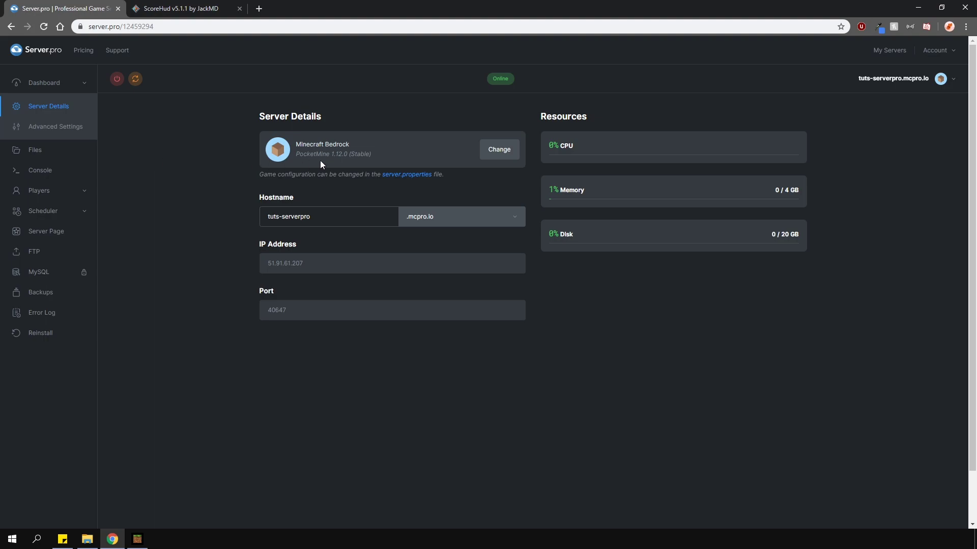
- Copy the Direct Download link address from the ScoreHud 5.1.1 Poggit page
click(182, 9)
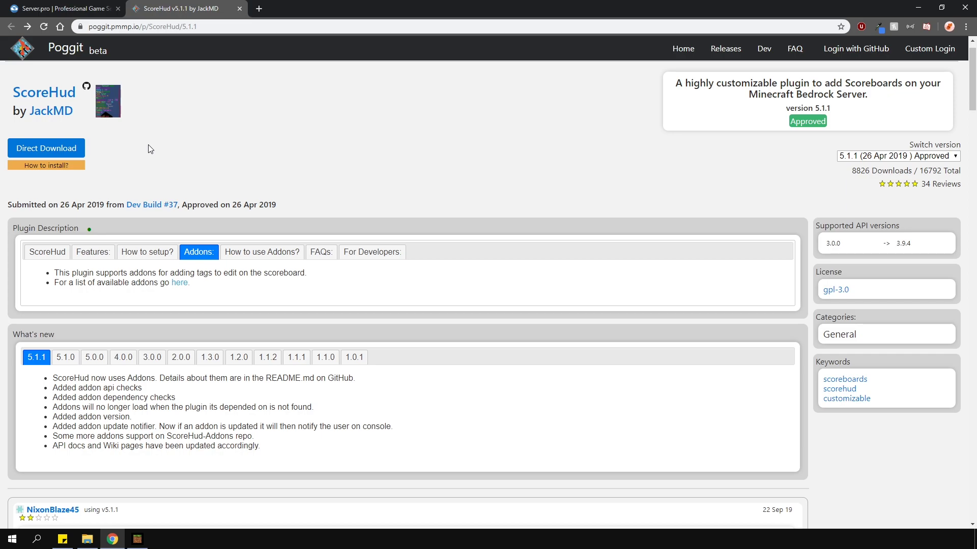
right_click(42, 150)
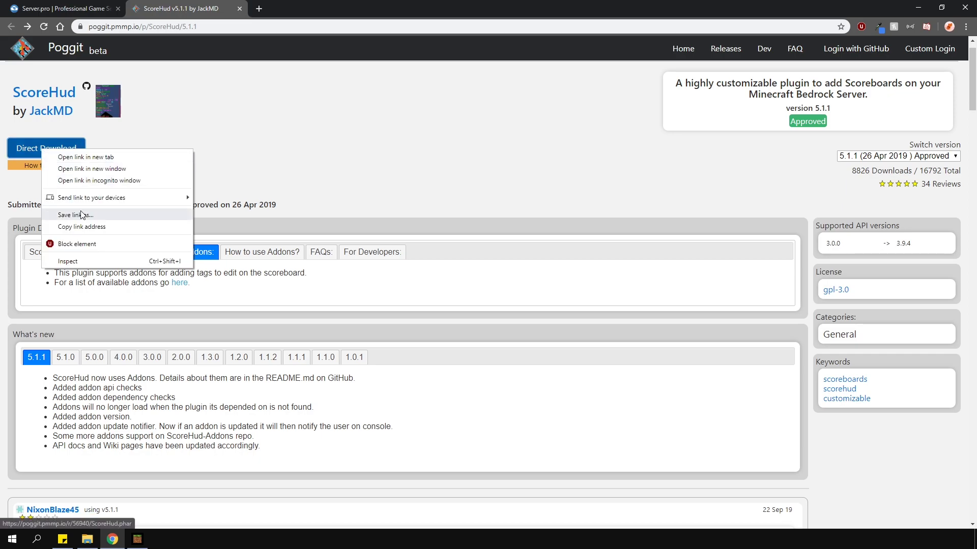
click(84, 228)
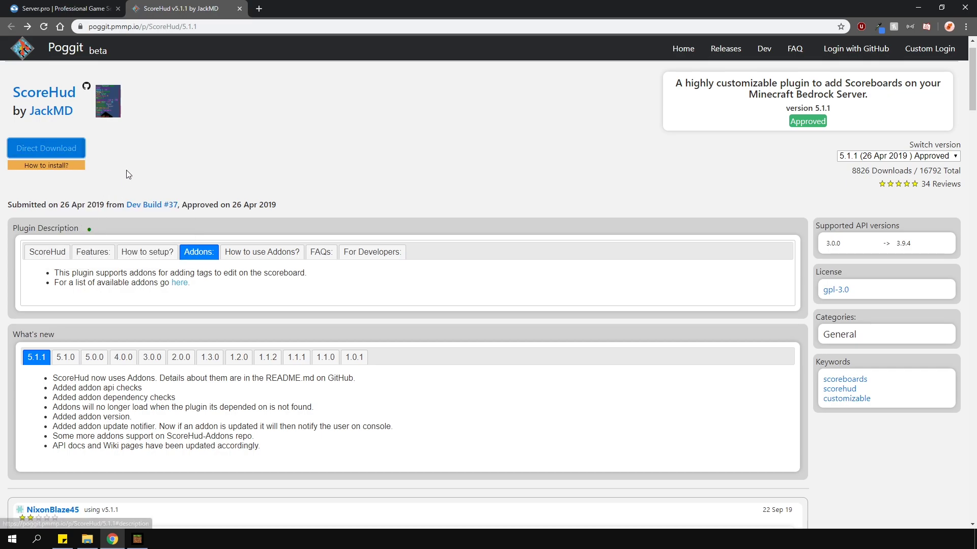
- Upload ScoreHud.phar into the plugins folder by pasting the Poggit link into Upload from Web
click(71, 12)
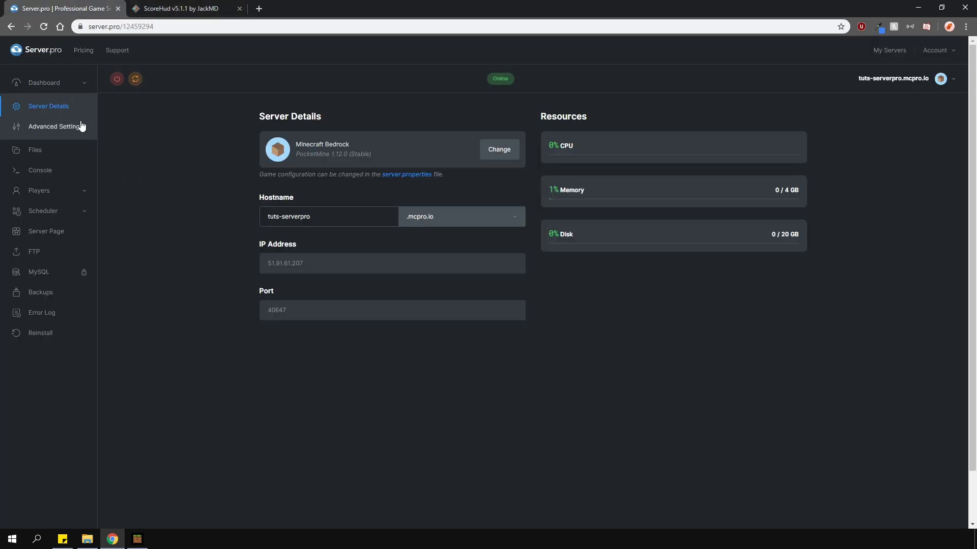
click(46, 147)
click(292, 234)
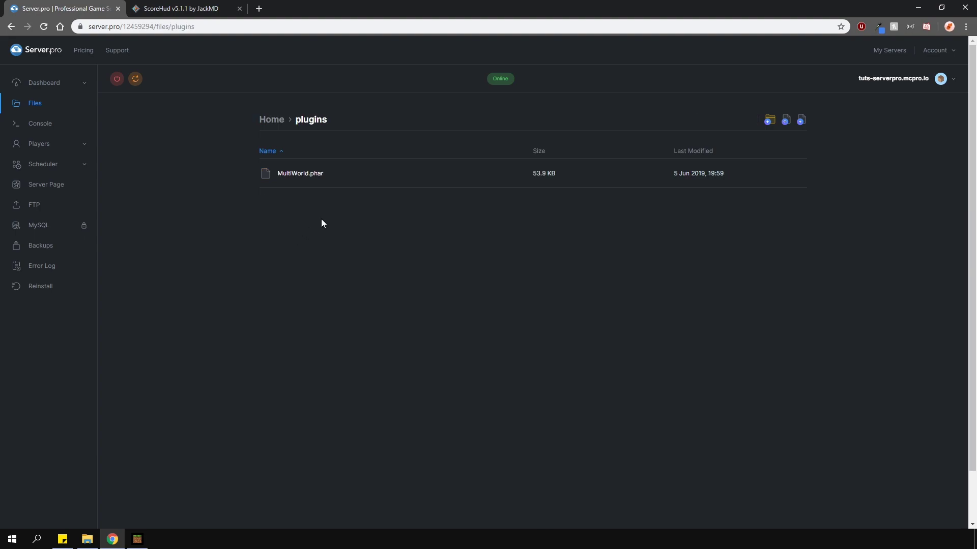
click(787, 121)
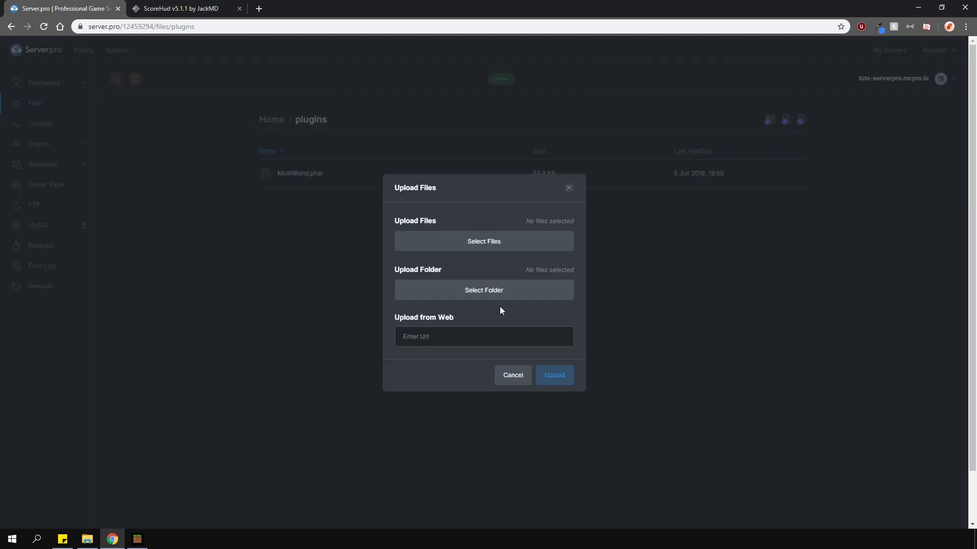
right_click(416, 332)
click(439, 410)
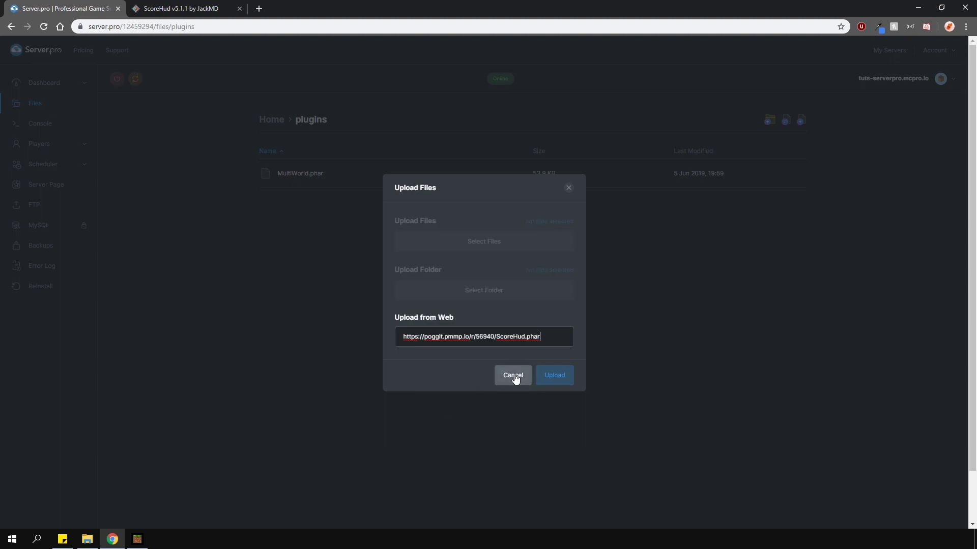
click(551, 375)
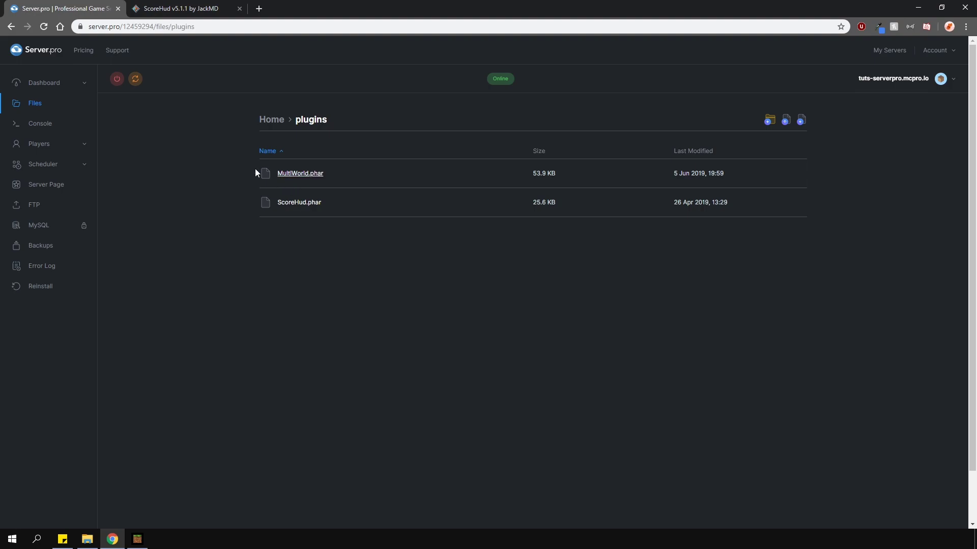
- Restart the server from the Server.pro panel so it returns Online with ScoreHud
click(135, 79)
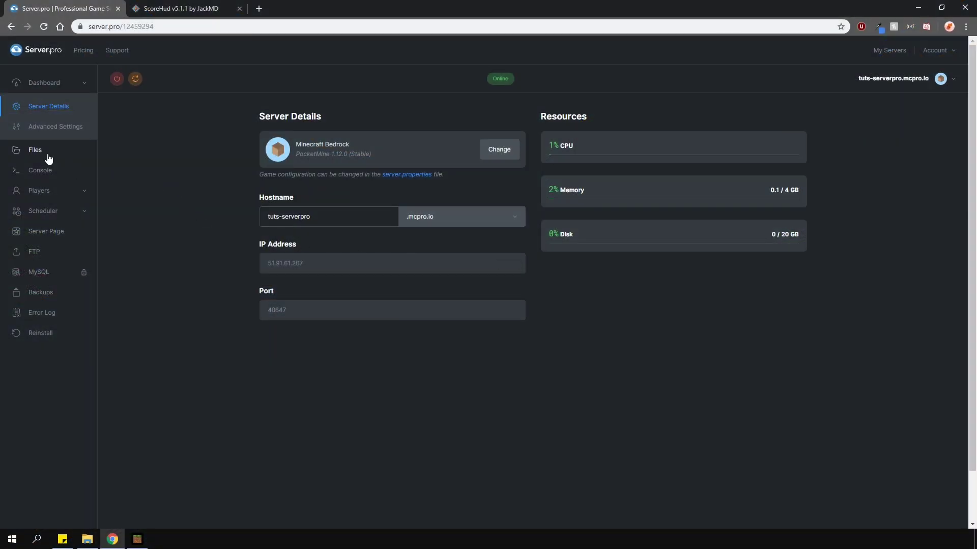
- Review plugin_data/ScoreHud/config.yml in the editor and save the file
click(44, 155)
click(290, 203)
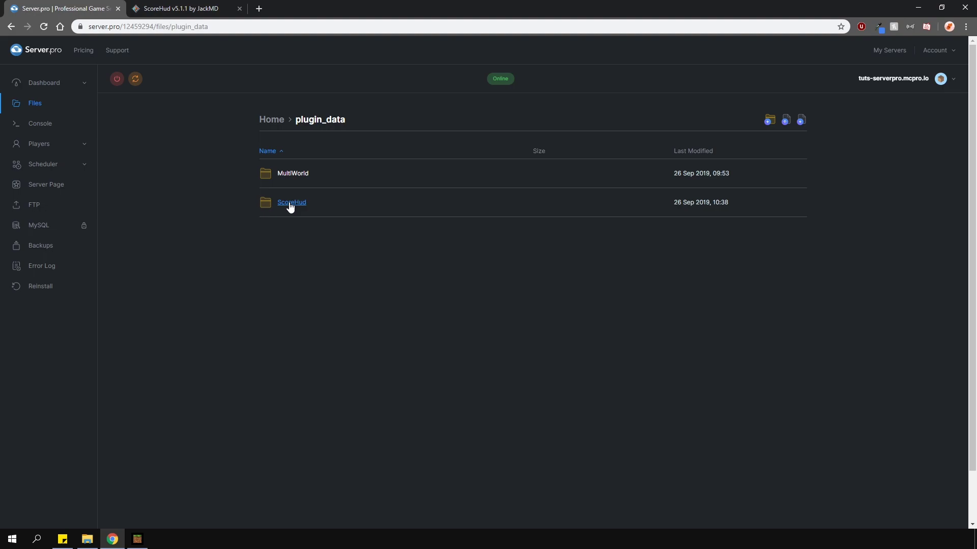
click(290, 203)
click(290, 205)
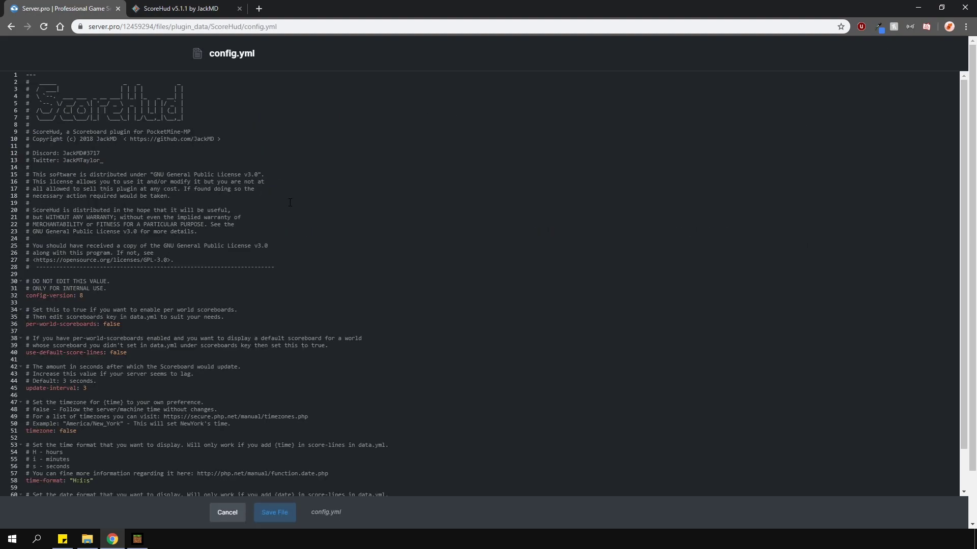
scroll(158, 286, down, 2)
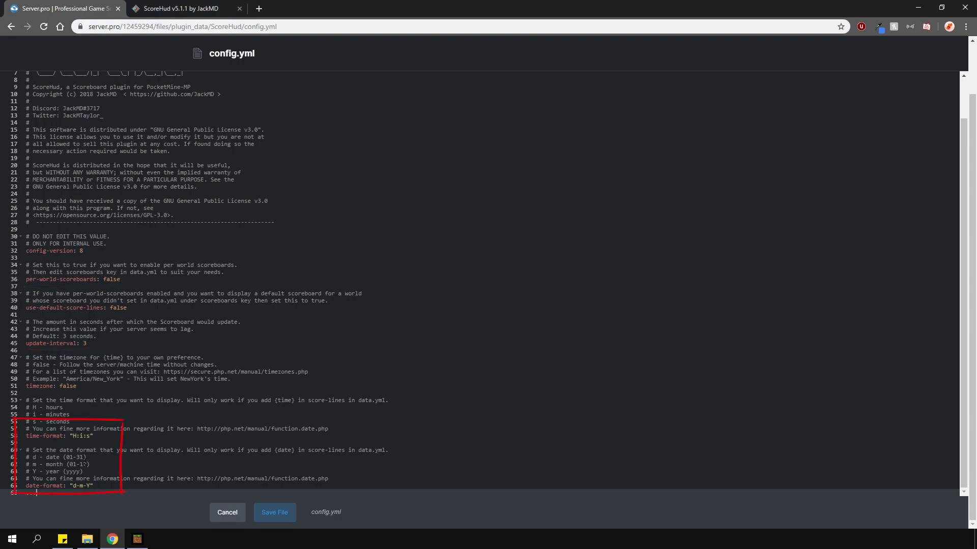
click(277, 514)
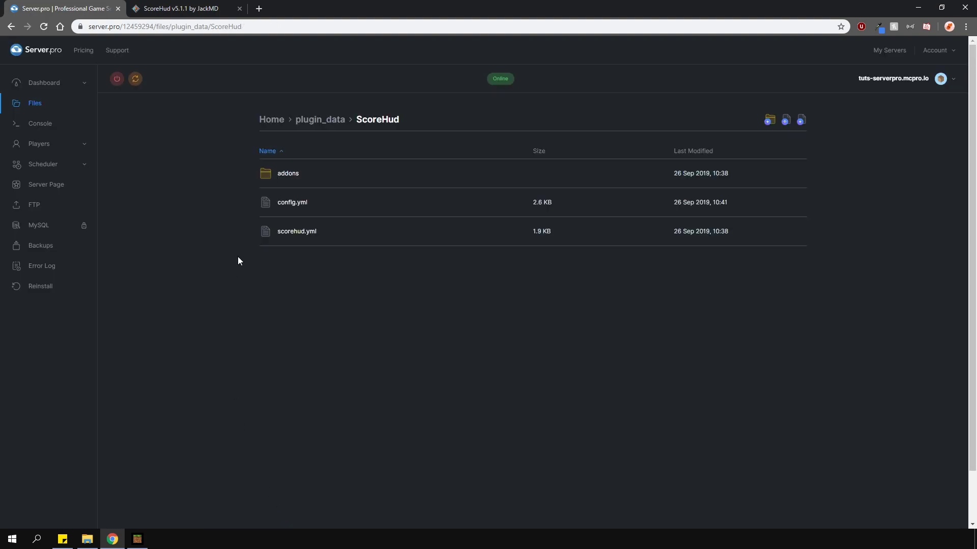
click(297, 232)
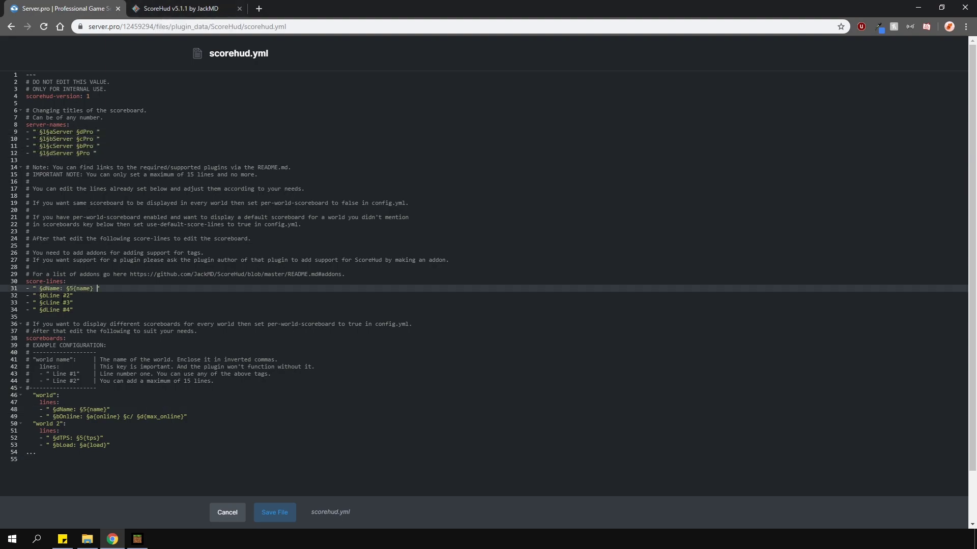
click(101, 314)
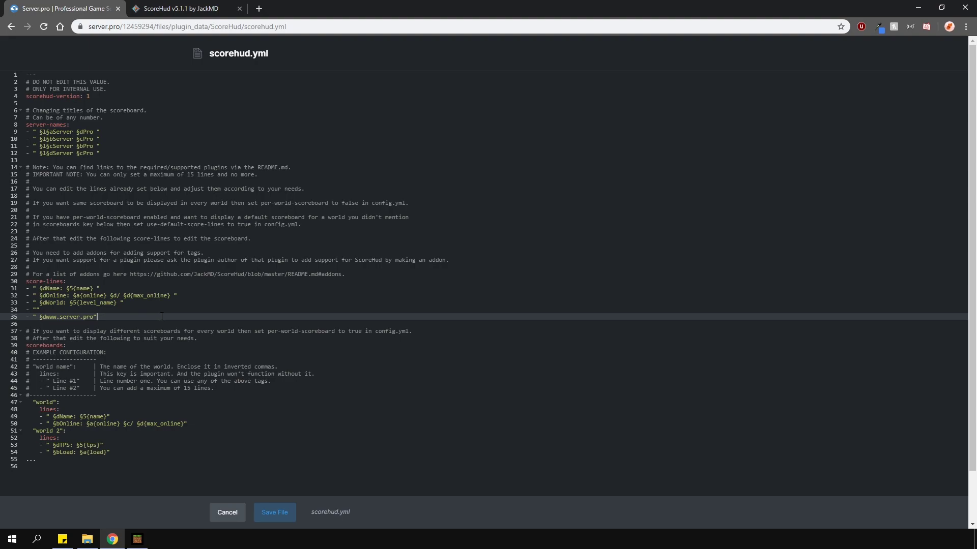
- Save scorehud.yml, then bring up the Addons list on the ScoreHud plugin page
click(273, 512)
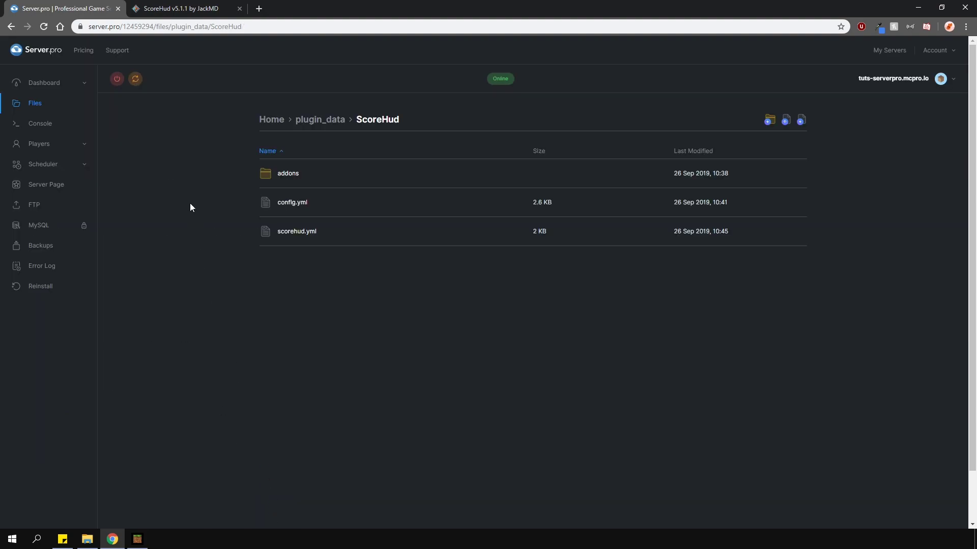
key(ctrl+Tab)
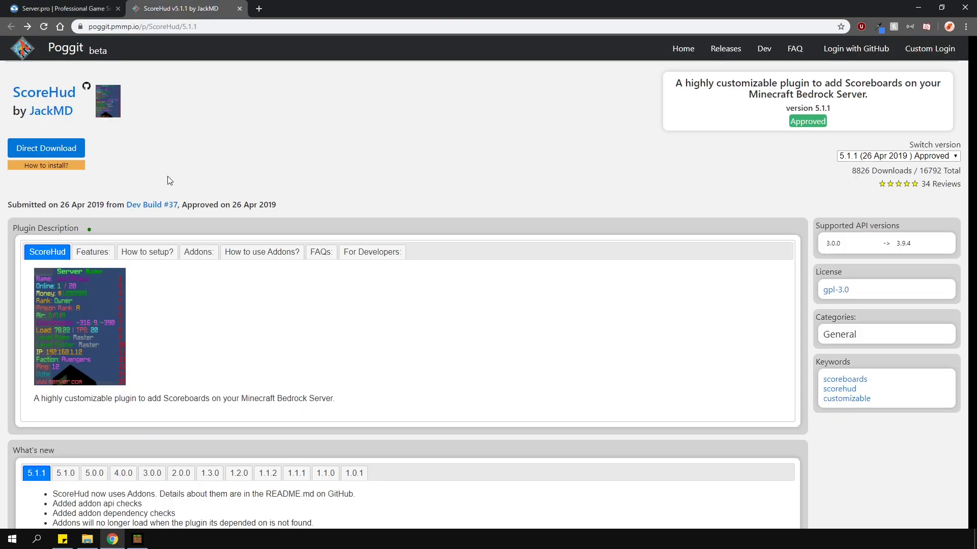
click(197, 252)
click(180, 283)
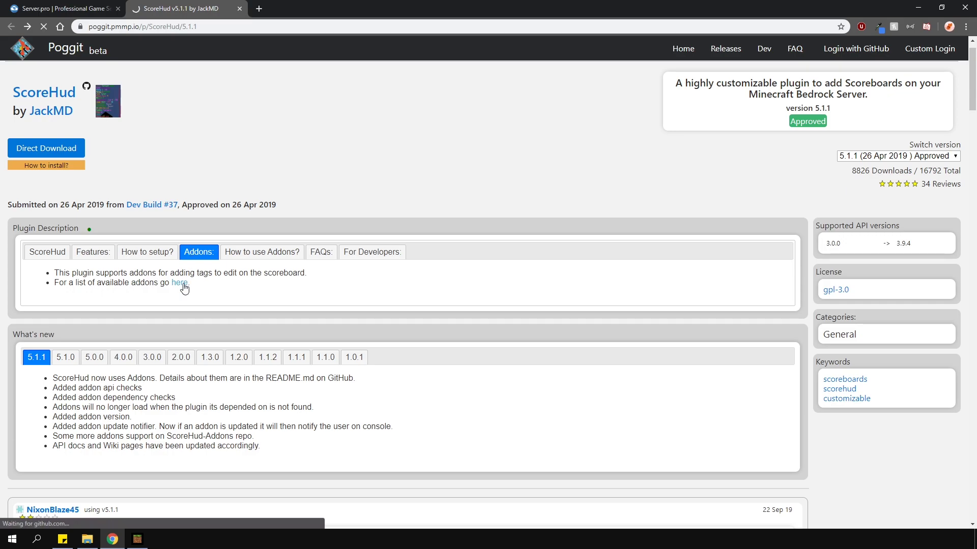
scroll(184, 287, down, 1)
scroll(184, 288, down, 3)
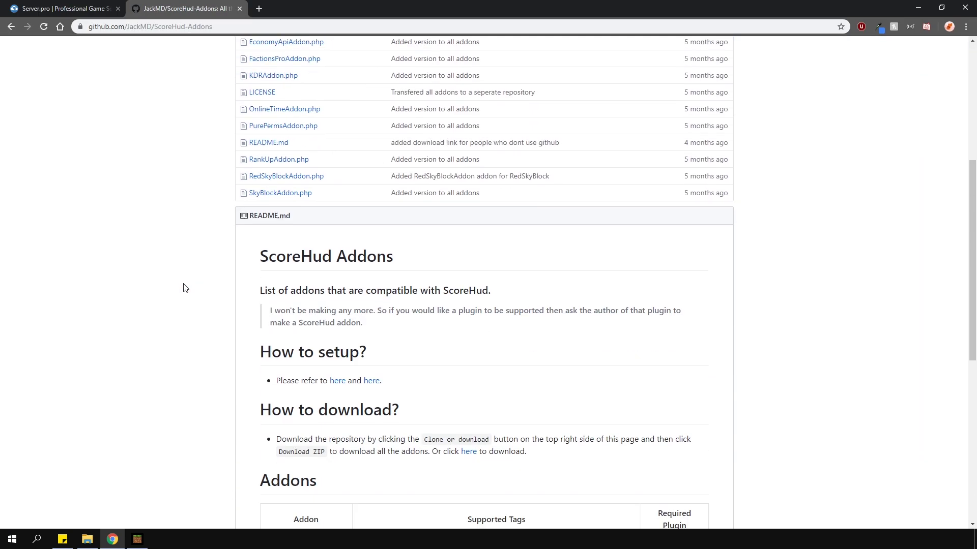
scroll(183, 287, down, 3)
scroll(183, 288, down, 2)
scroll(183, 288, up, 1)
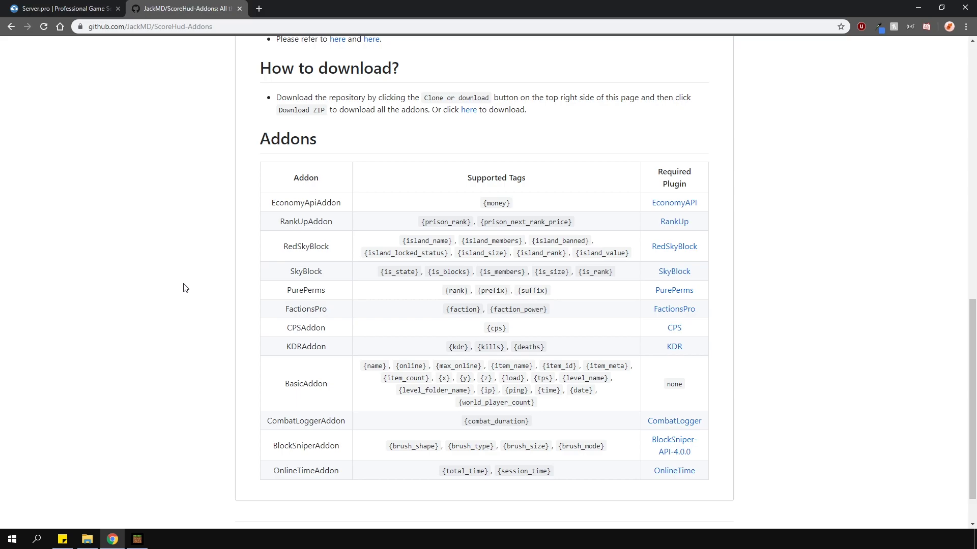
- Download the ScoreHud-Addons-master zip and extract it with 7-Zip into Downloads
click(470, 113)
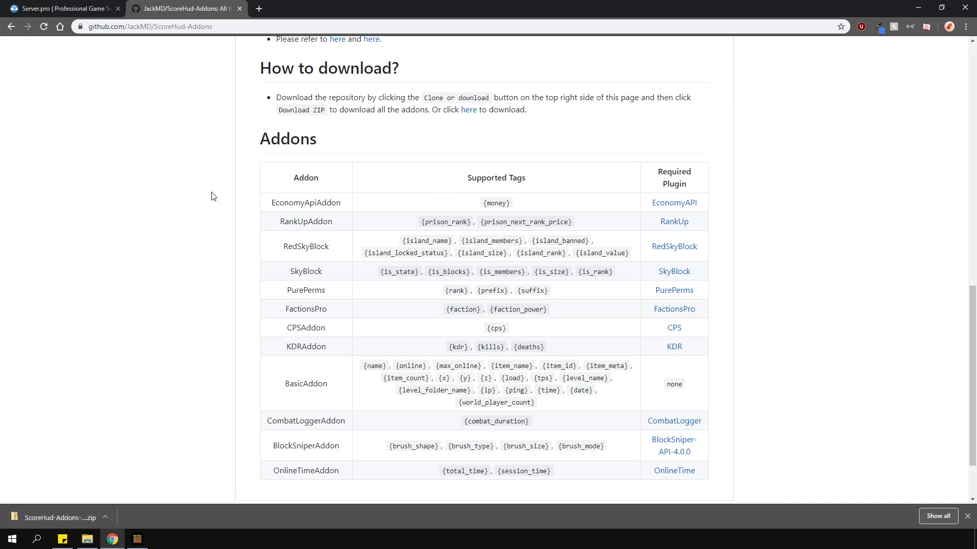
click(88, 537)
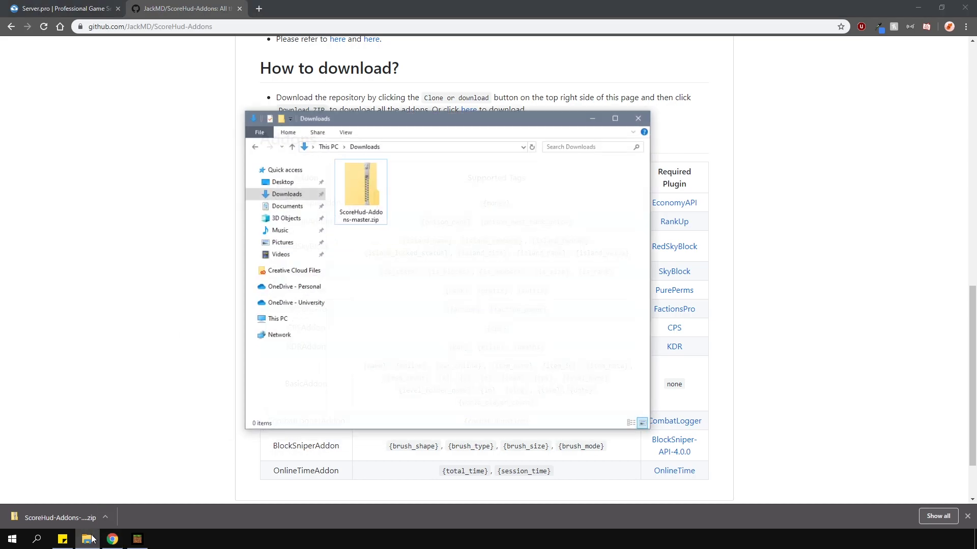
click(369, 195)
right_click(369, 195)
click(539, 289)
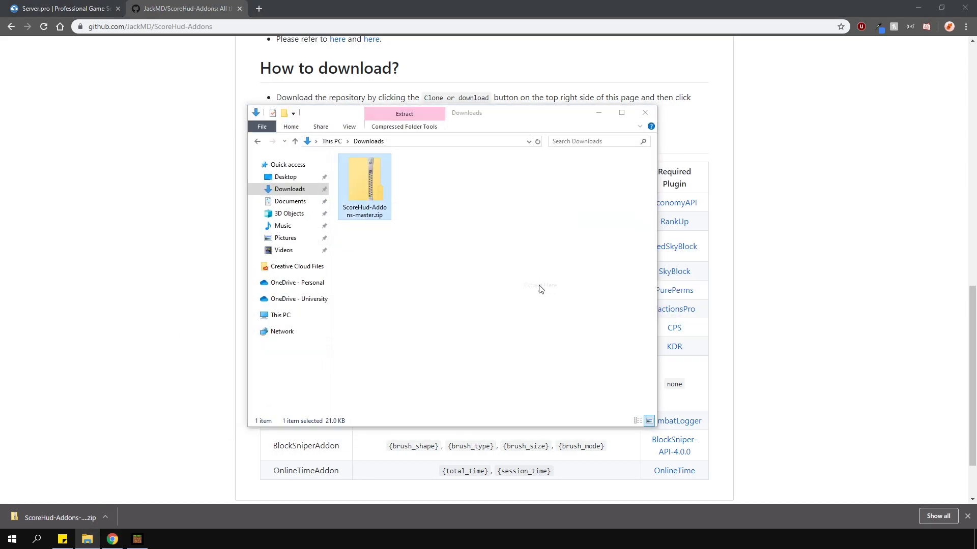
click(438, 199)
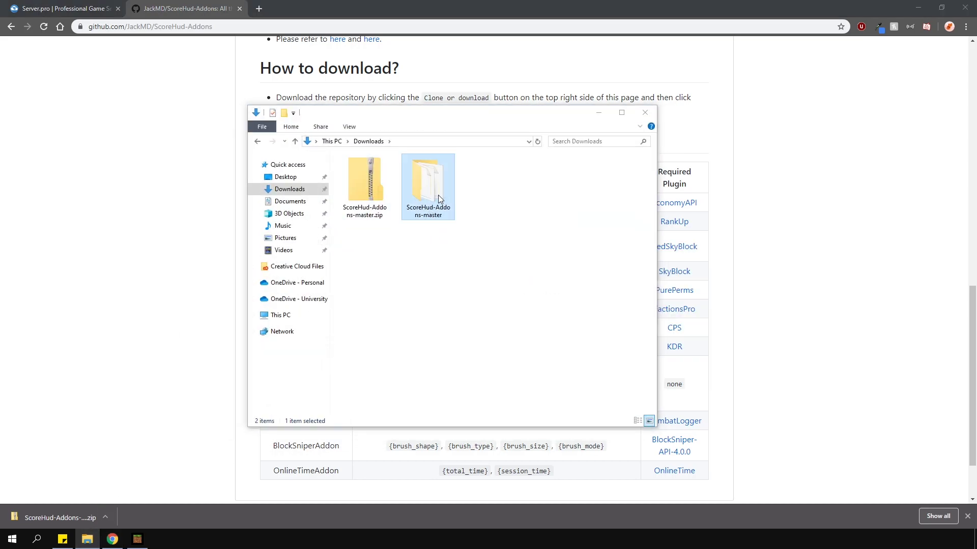
click(183, 139)
click(67, 10)
- Go to the plugin_data/ScoreHud/addons folder in the file manager
click(57, 104)
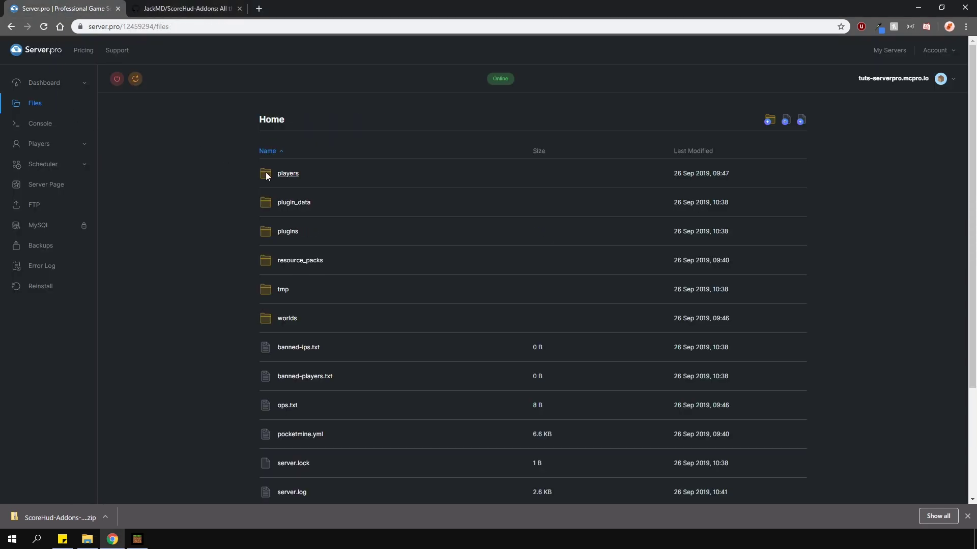
click(295, 201)
click(298, 176)
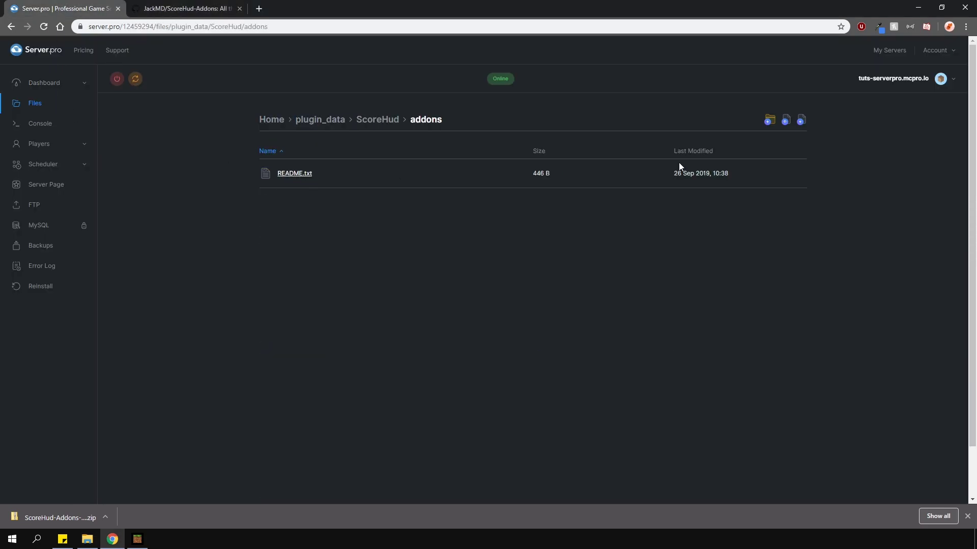
- Upload BasicAddon.php from ScoreHud-Addons-master into addons, then restart the server
click(785, 122)
click(500, 229)
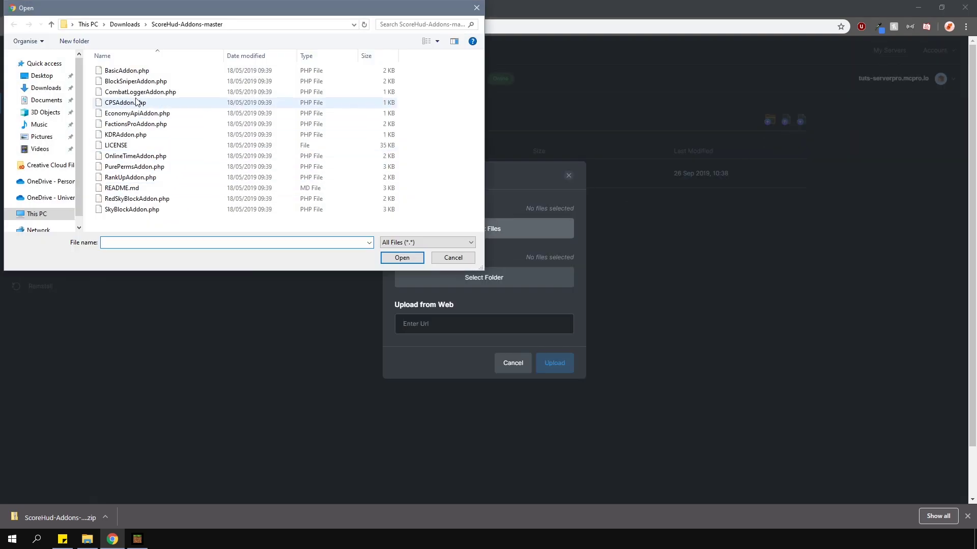
click(47, 88)
double_click(200, 101)
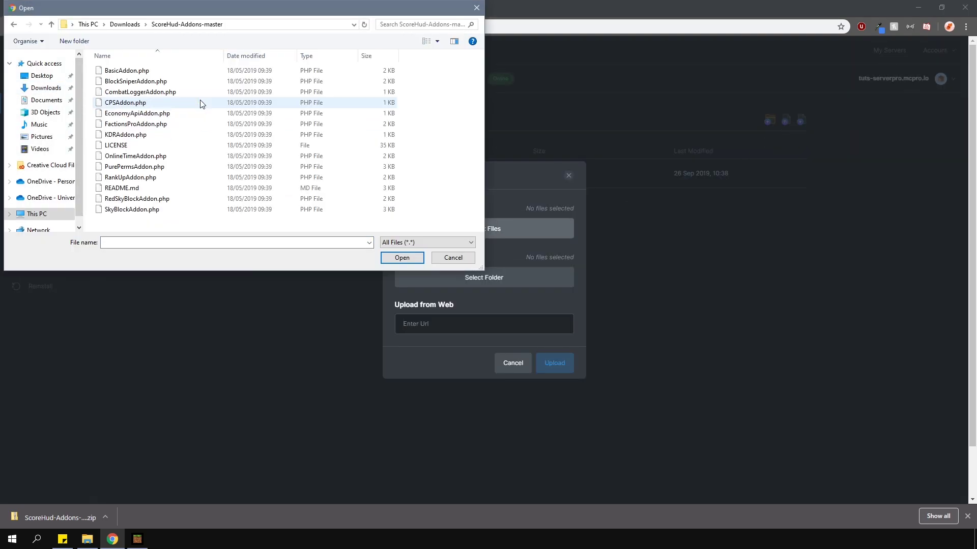
click(120, 72)
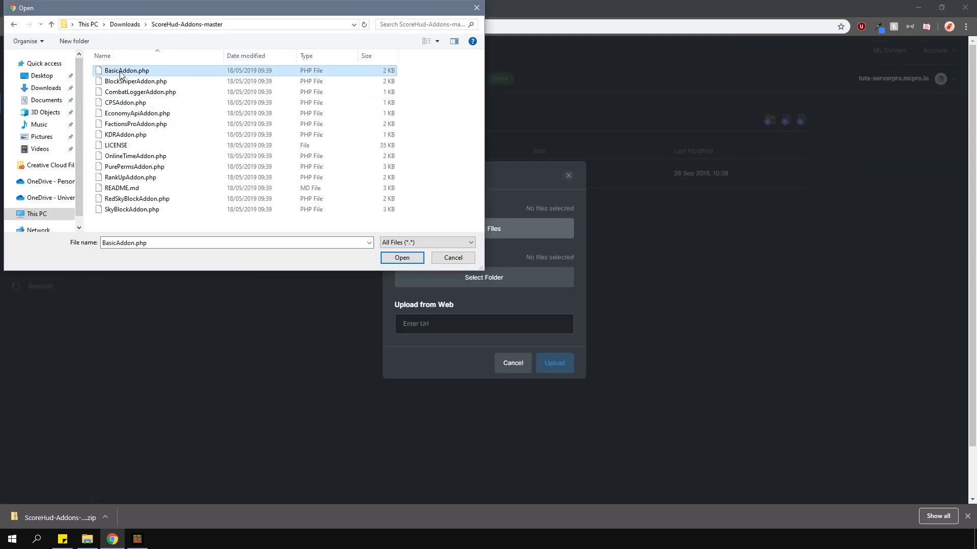
click(402, 259)
click(551, 362)
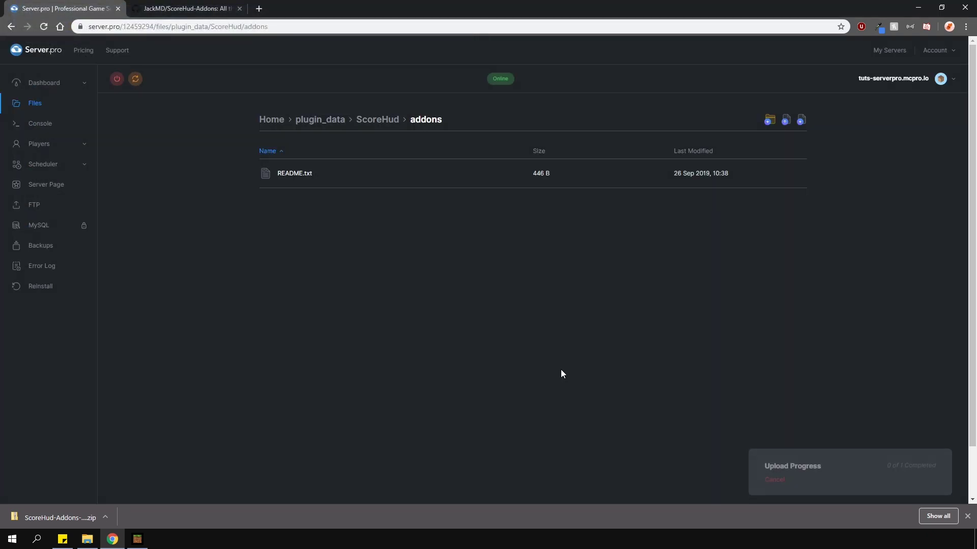
click(136, 80)
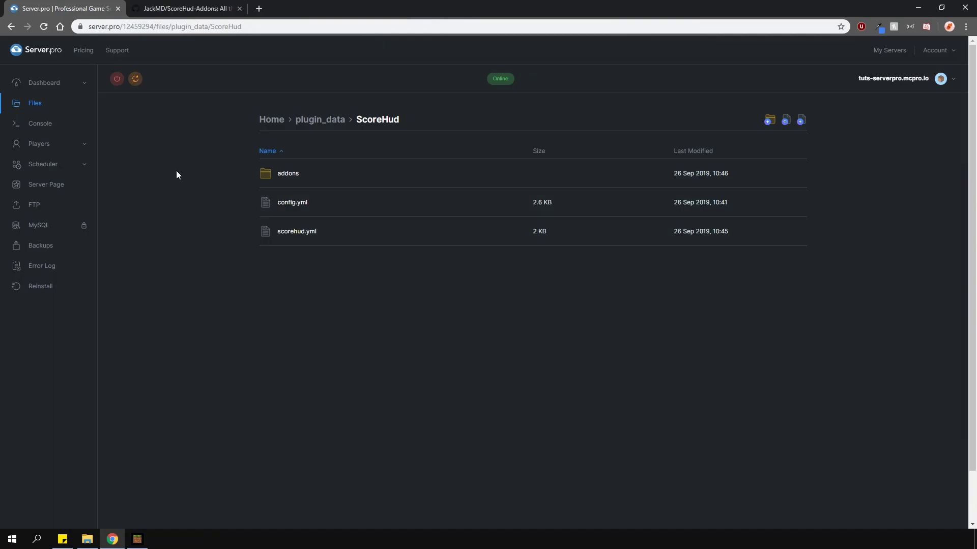
- Set per-world-scoreboards to true in config.yml and save it
click(291, 207)
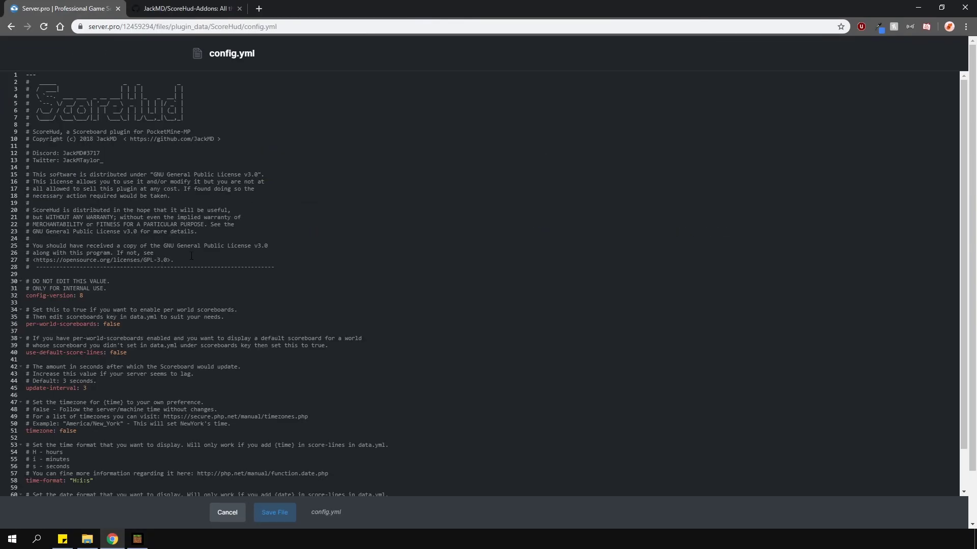
double_click(104, 323)
text(tru)
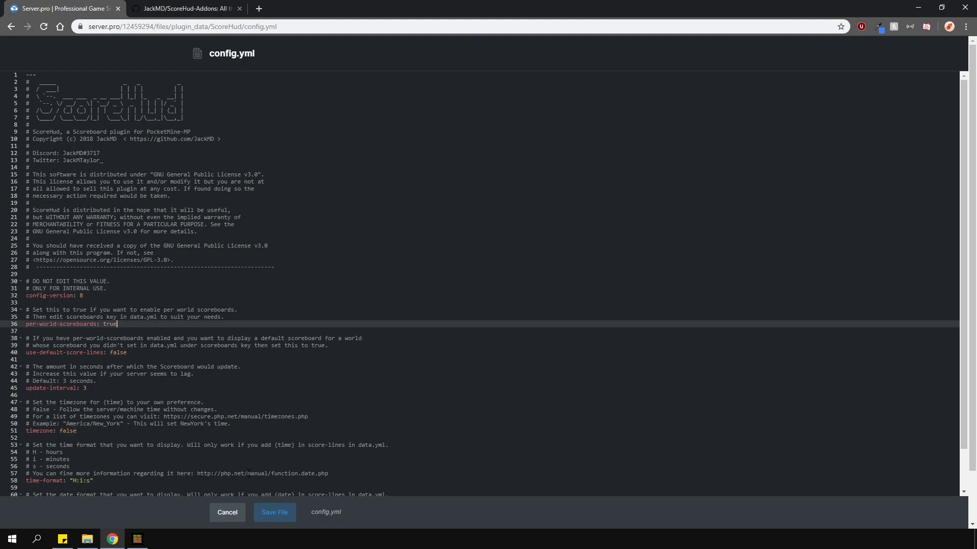
click(275, 512)
- Rename the 'world 2' scoreboard entry to 'world2' in scorehud.yml and save it
click(295, 240)
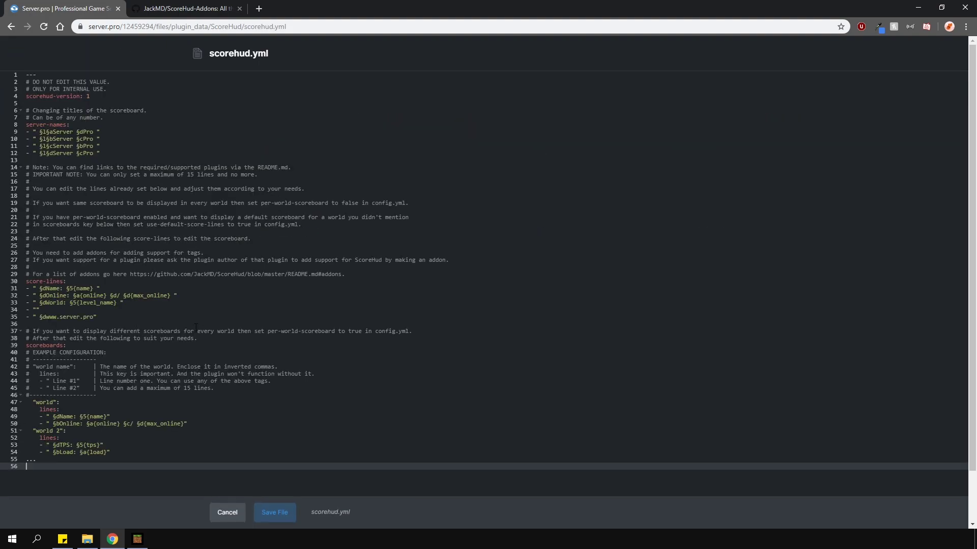
click(57, 431)
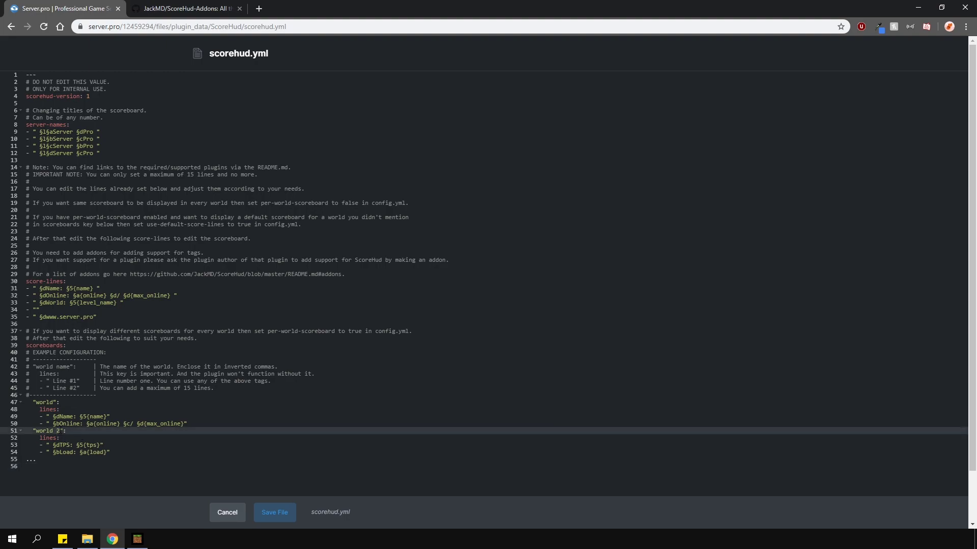
key(BackSpace)
key(BackSpace)
click(274, 513)
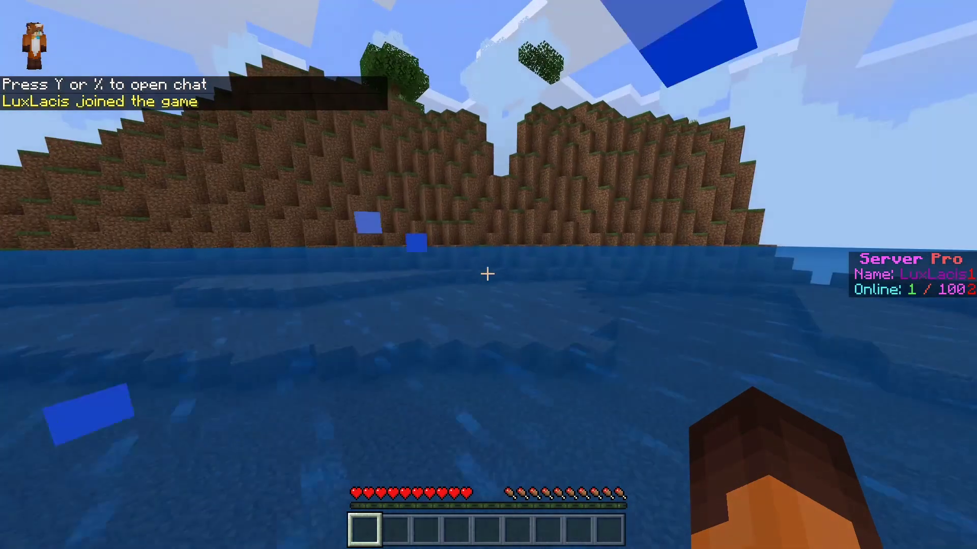
- Teleport to world2 with the /mw teleport world2 command
key(w)
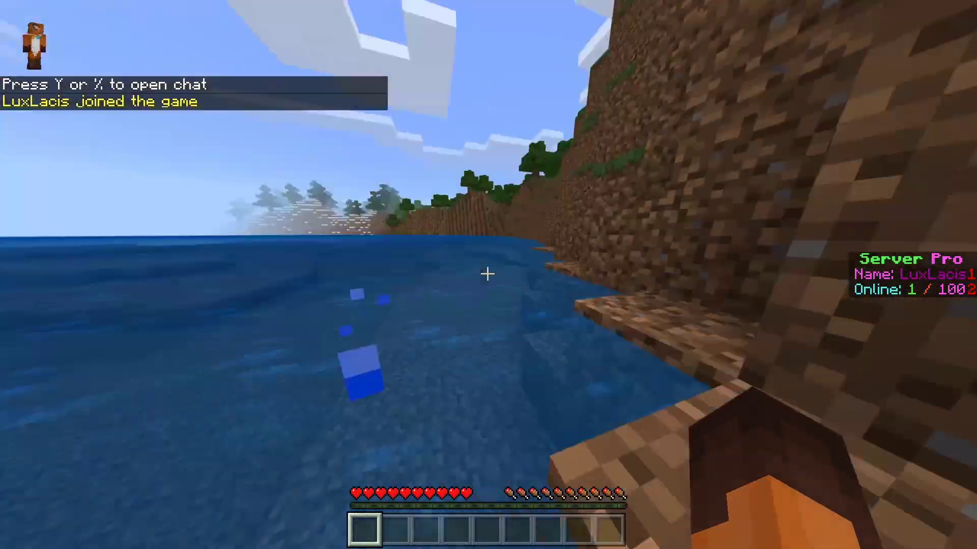
key(slash)
text(b)
key(BackSpace)
text(mw te)
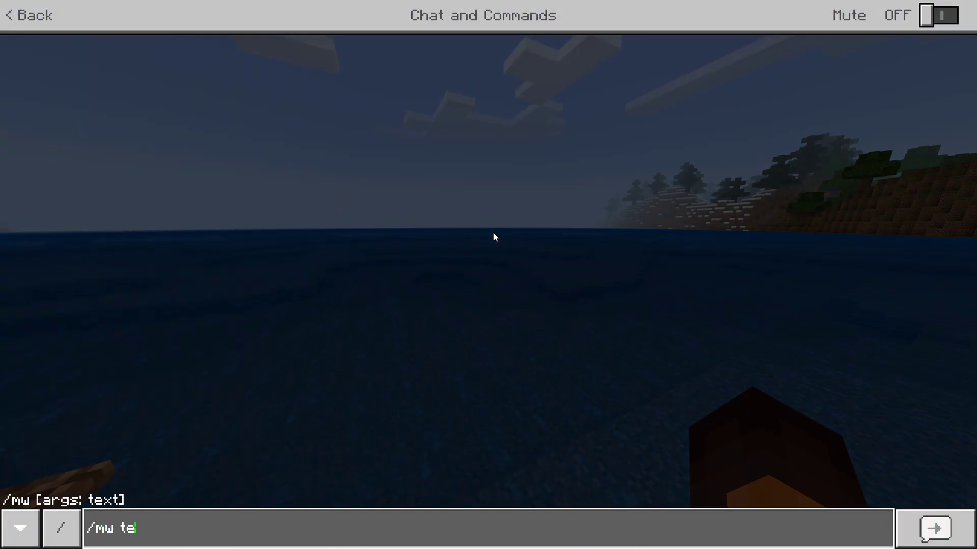
text(leport world2)
key(Return)
- Walk across world2's snowy ridge and switch to third-person view with F5
key(w)
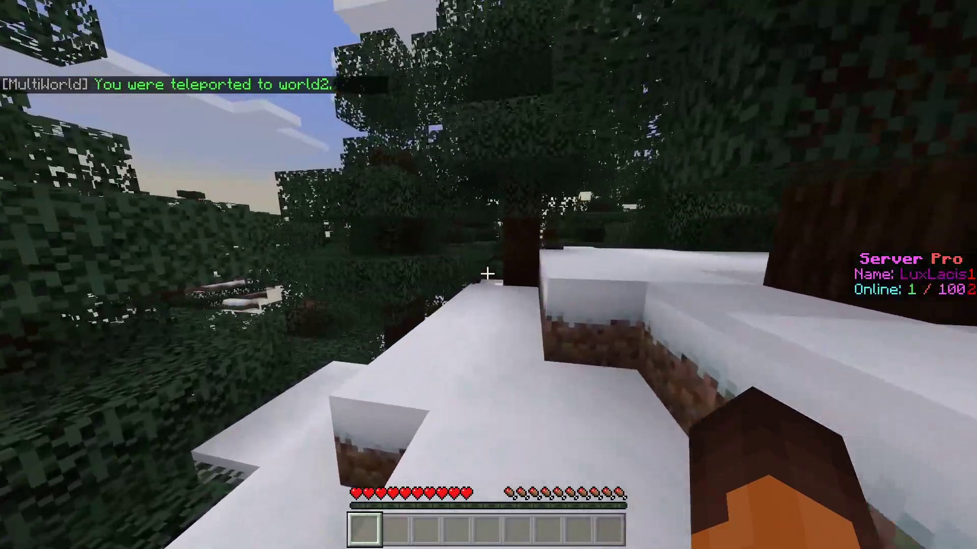
key(w)
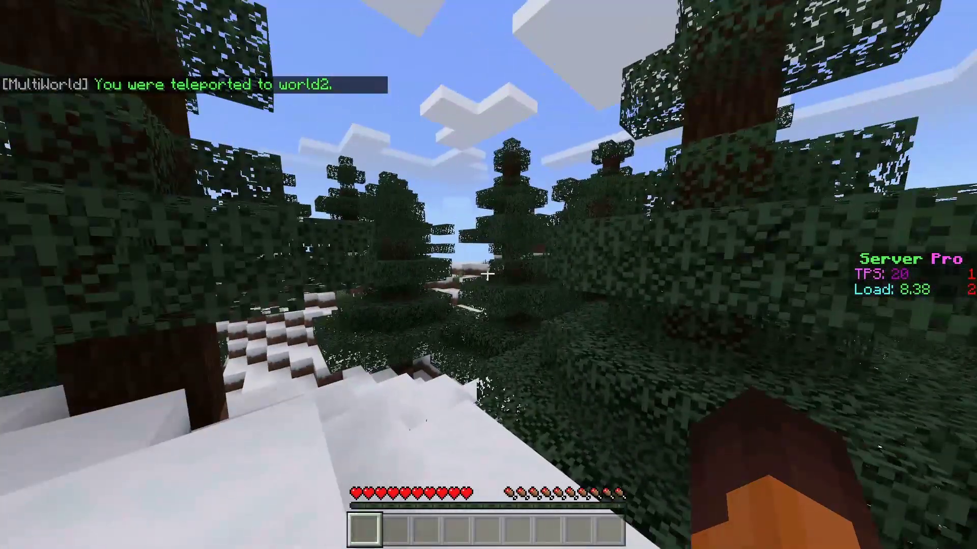
key(w)
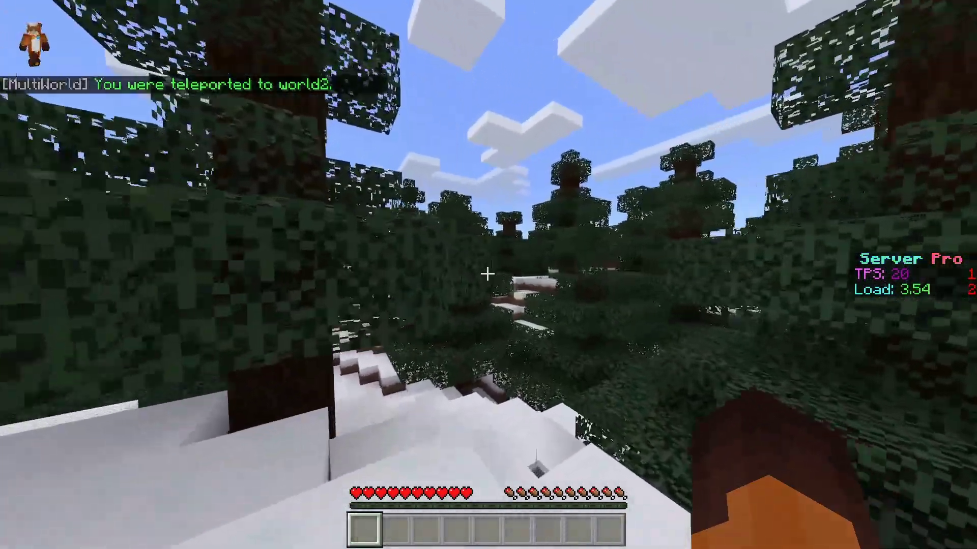
key(w)
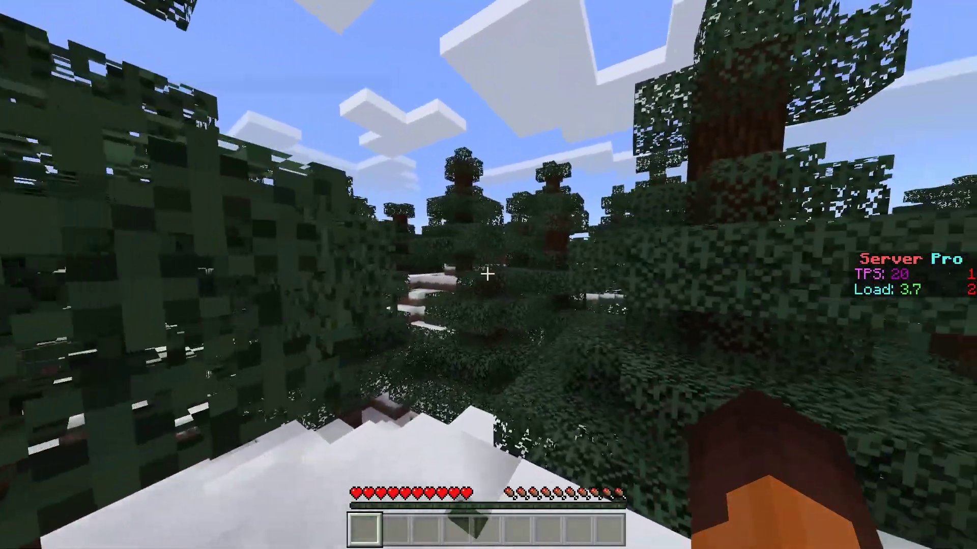
key(F5)
key(F5)
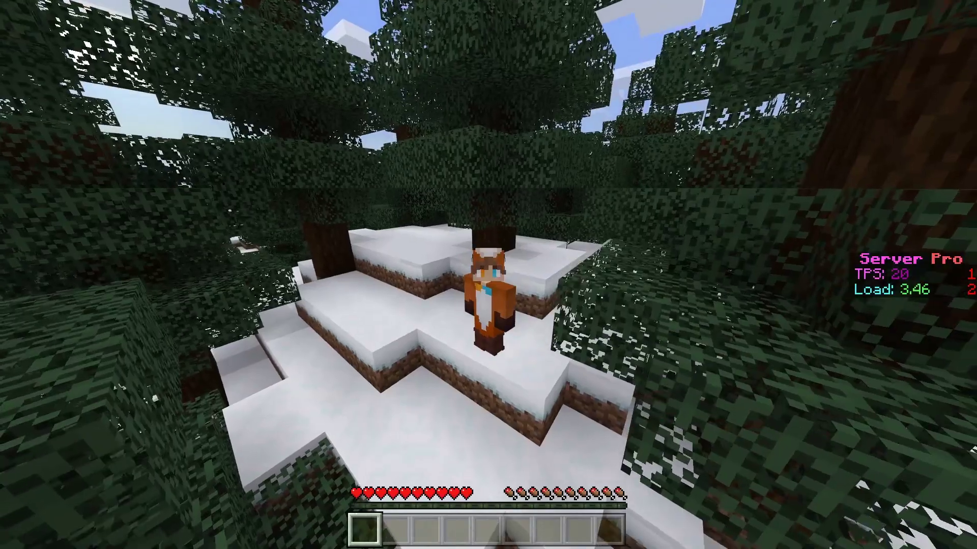